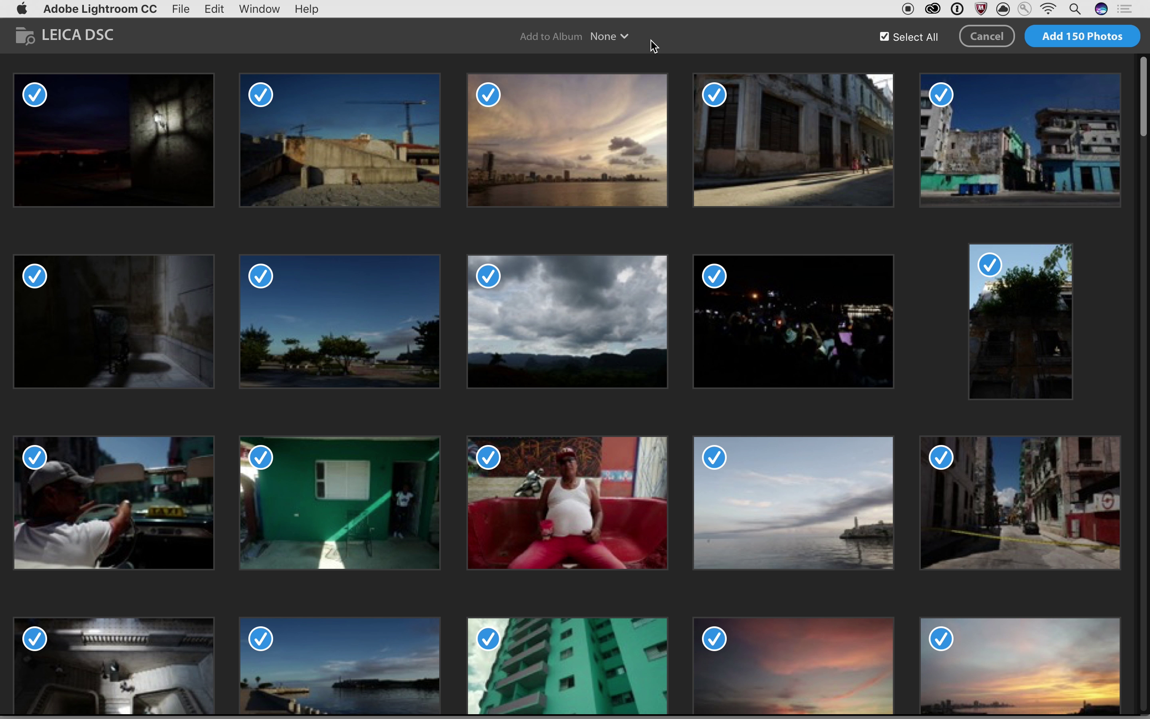
Step: Create a new destination album named 'Cuba Trip' for the import
left_click(628, 40)
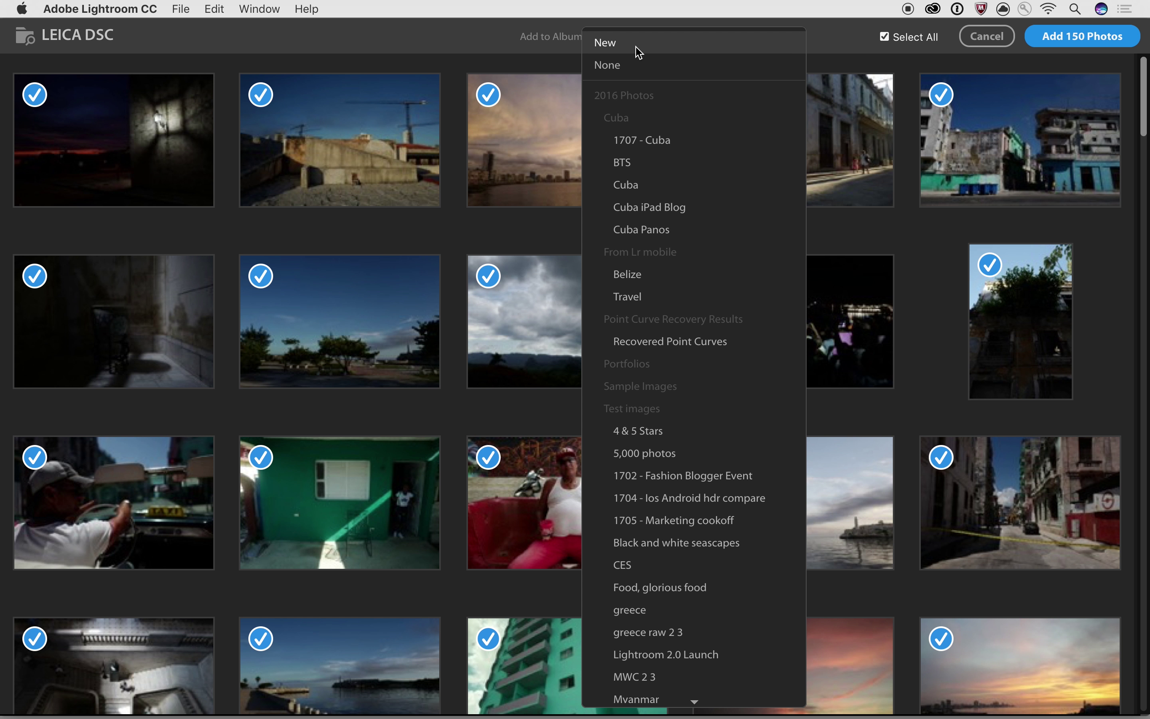
left_click(637, 47)
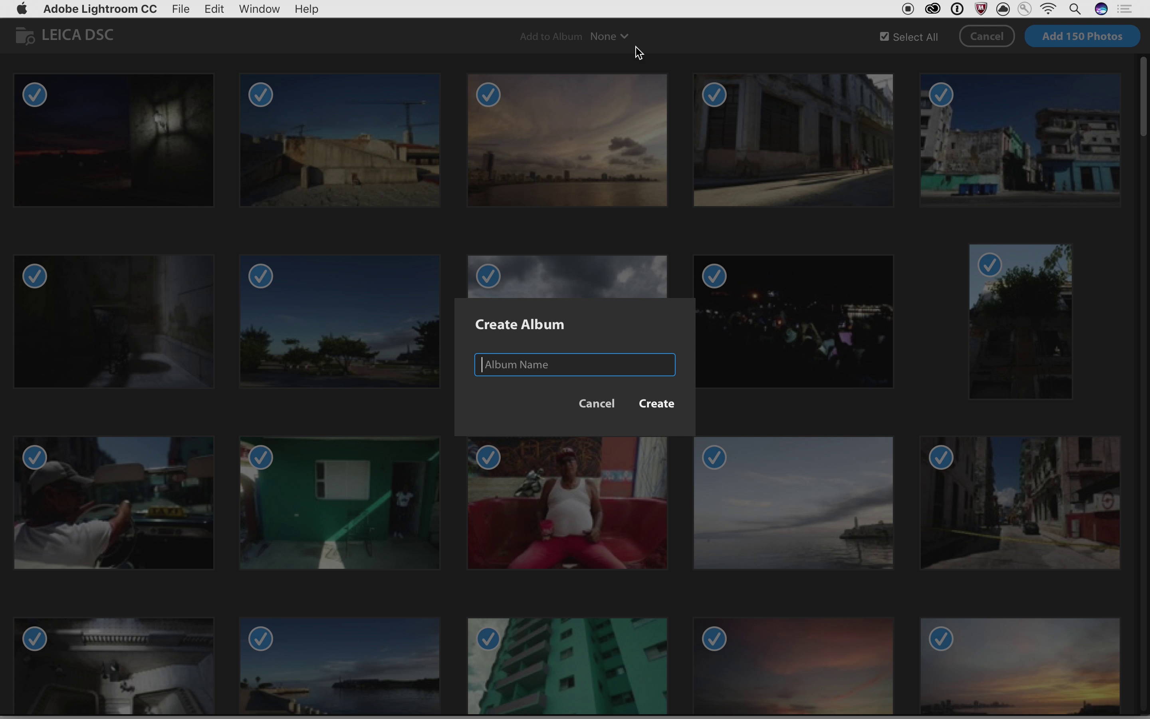
type("Cuba Trip")
left_click(651, 412)
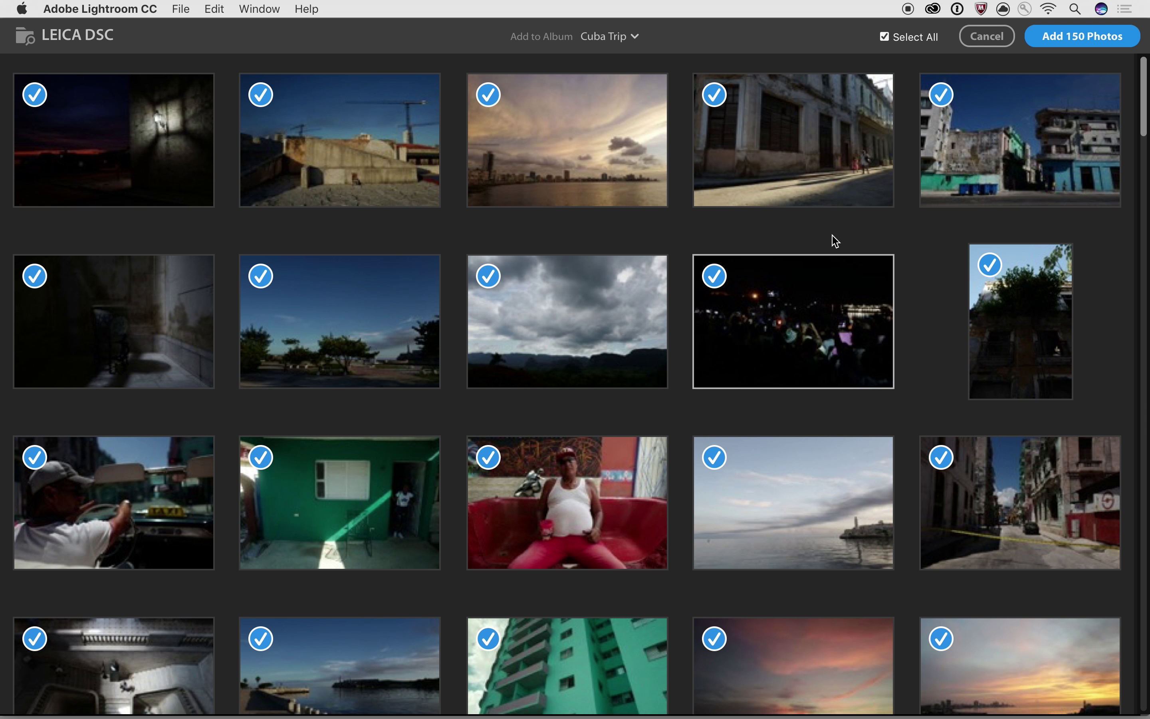
Step: Keep all 150 card photos selected and import them into Cuba Trip
left_click(910, 42)
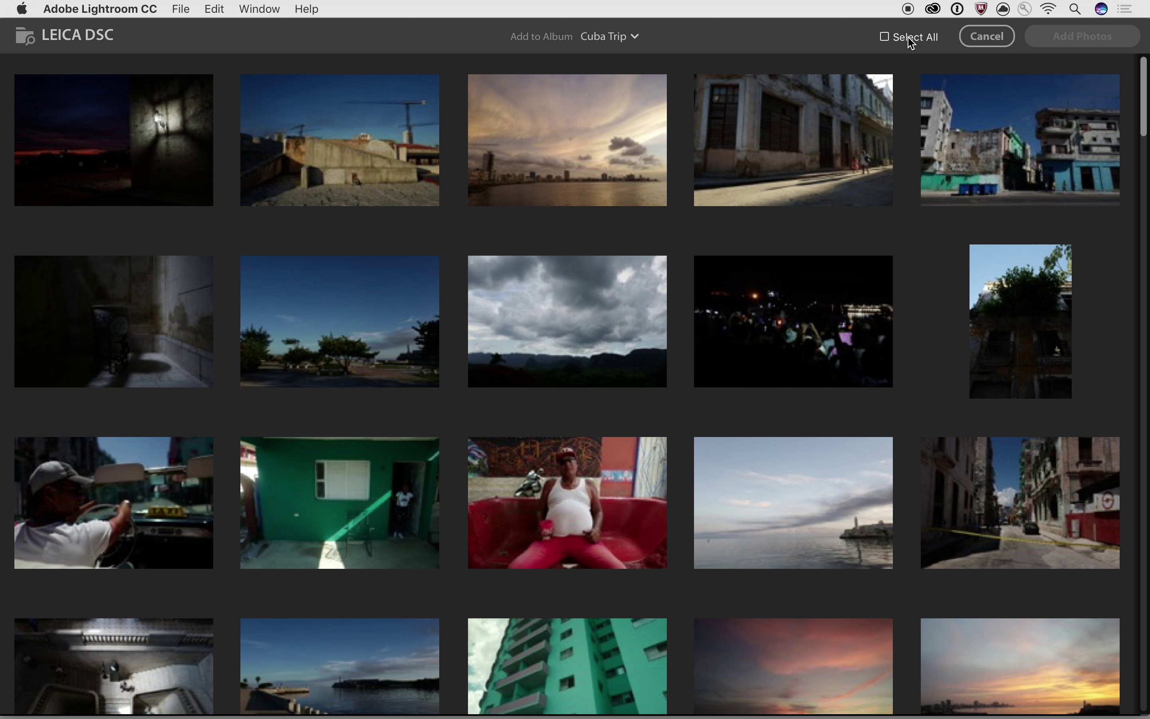
left_click(917, 41)
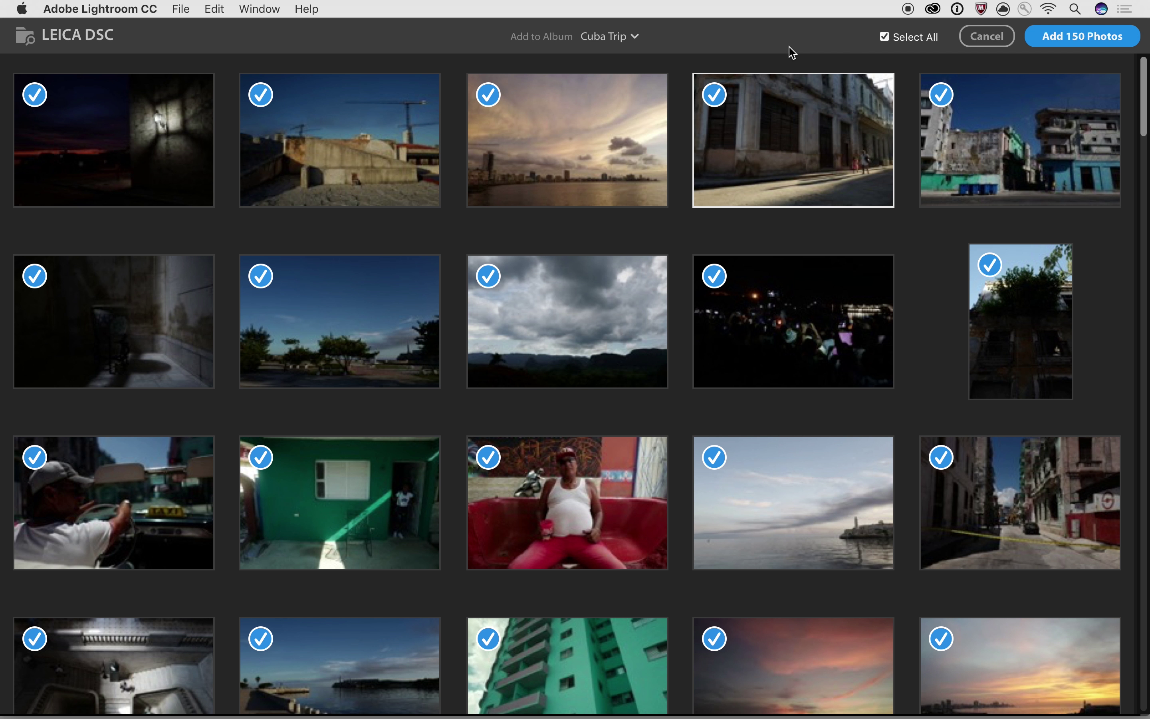
left_click(1105, 39)
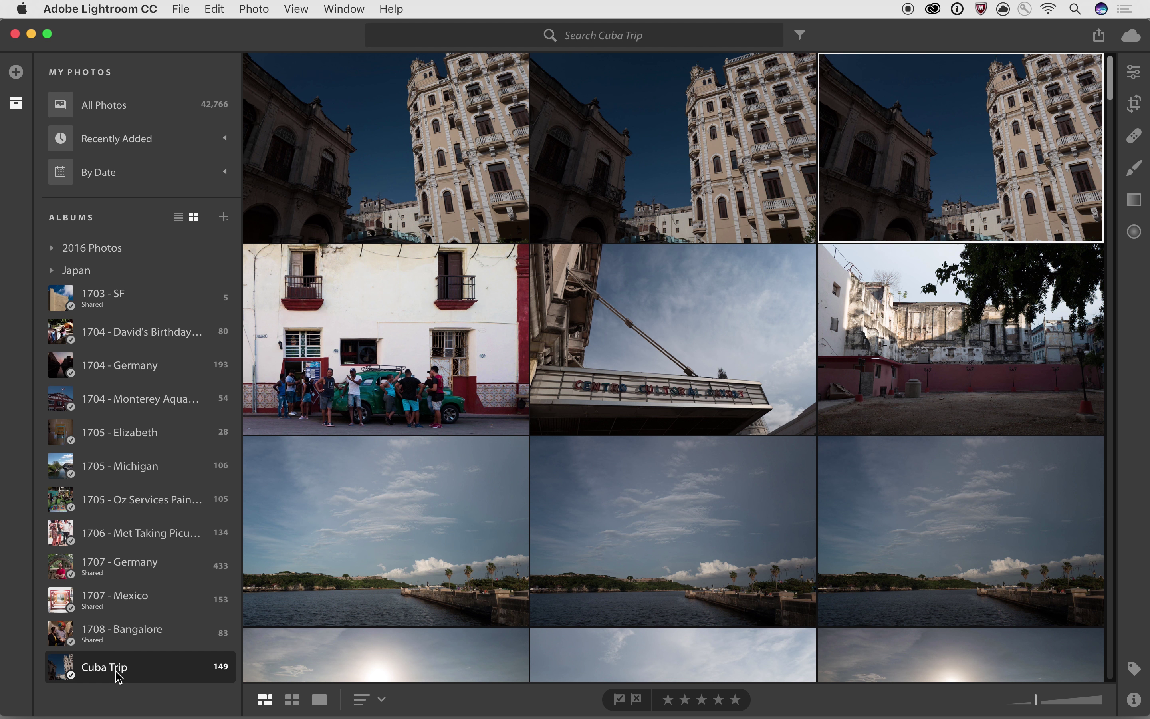
left_click(16, 105)
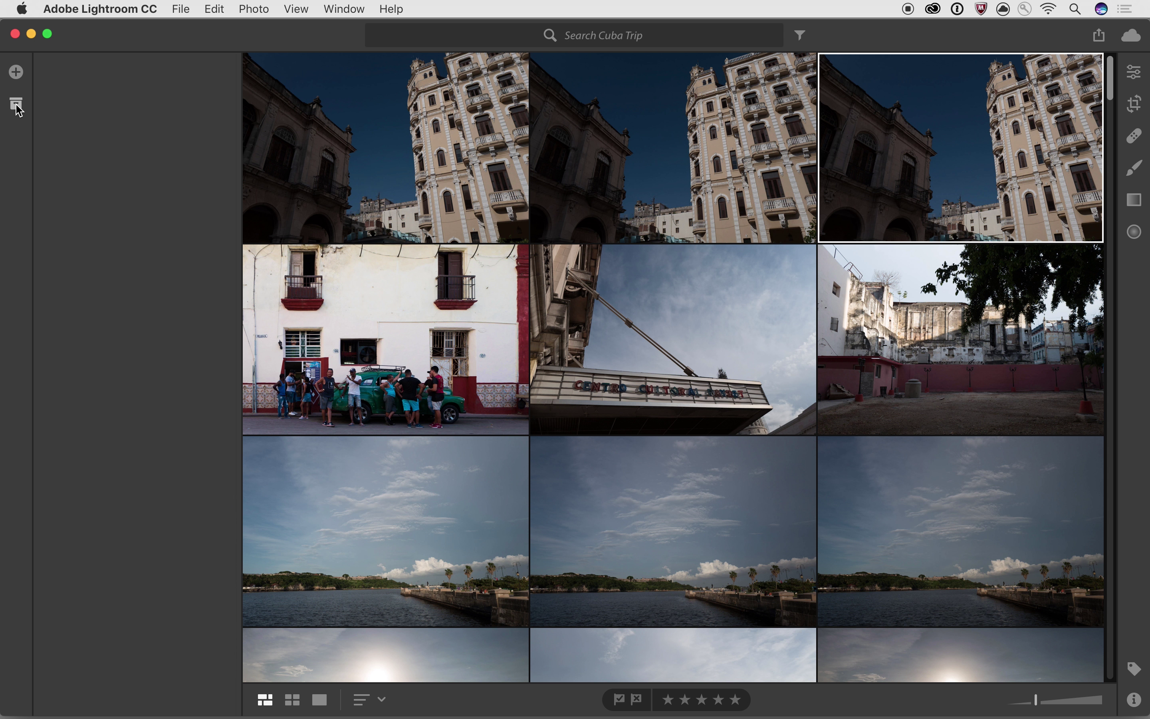
left_click(16, 106)
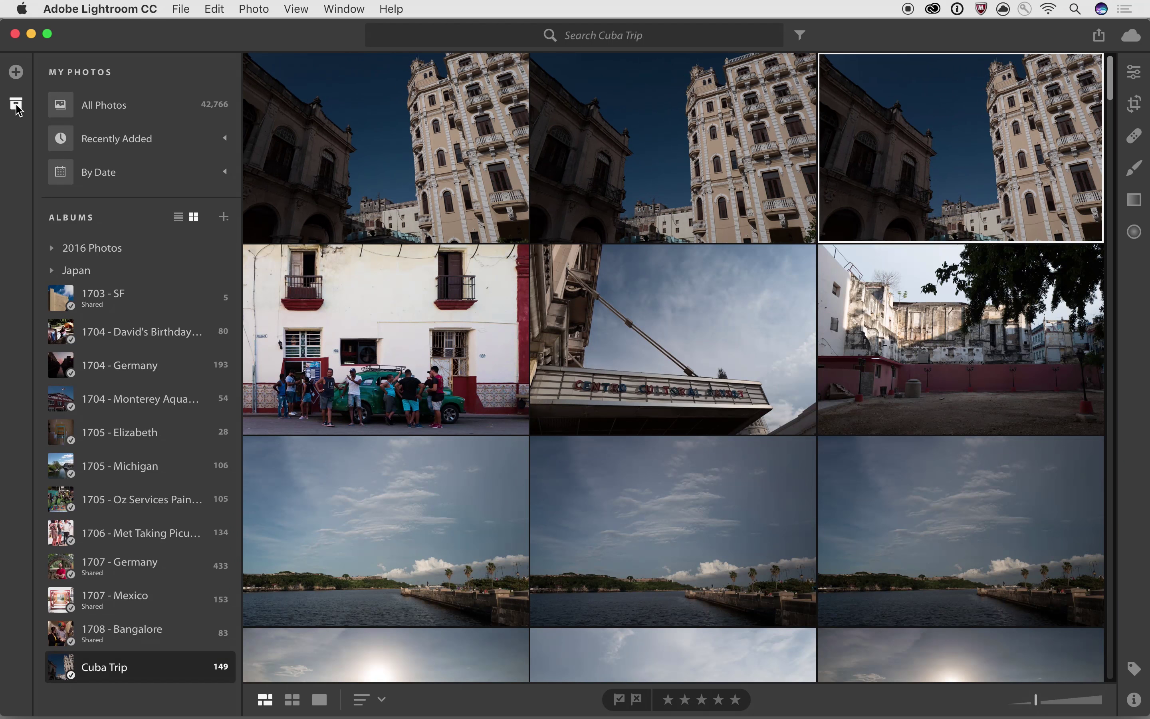
left_click(16, 105)
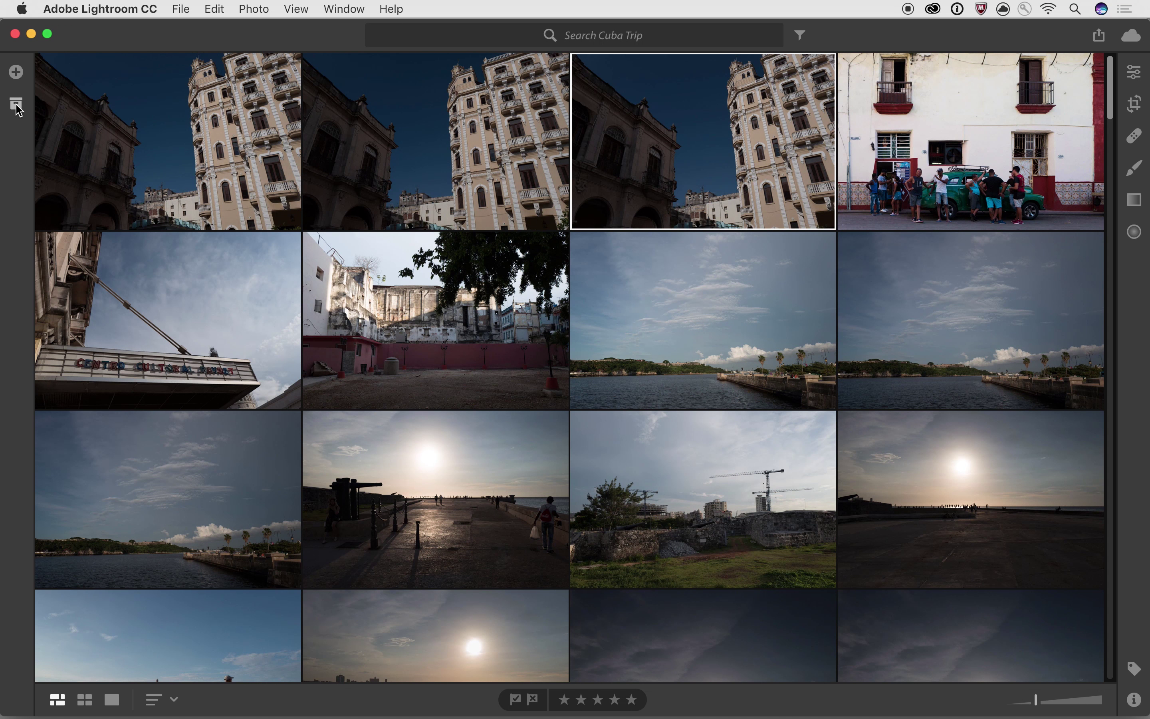
left_click(16, 105)
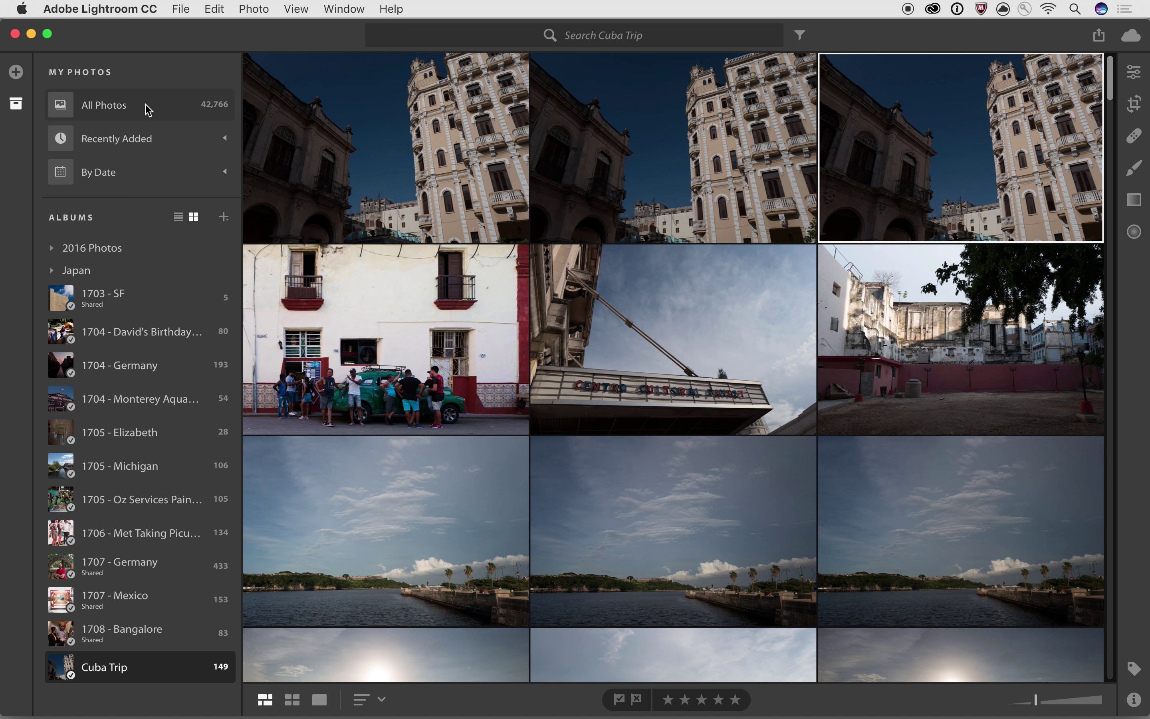
left_click(151, 139)
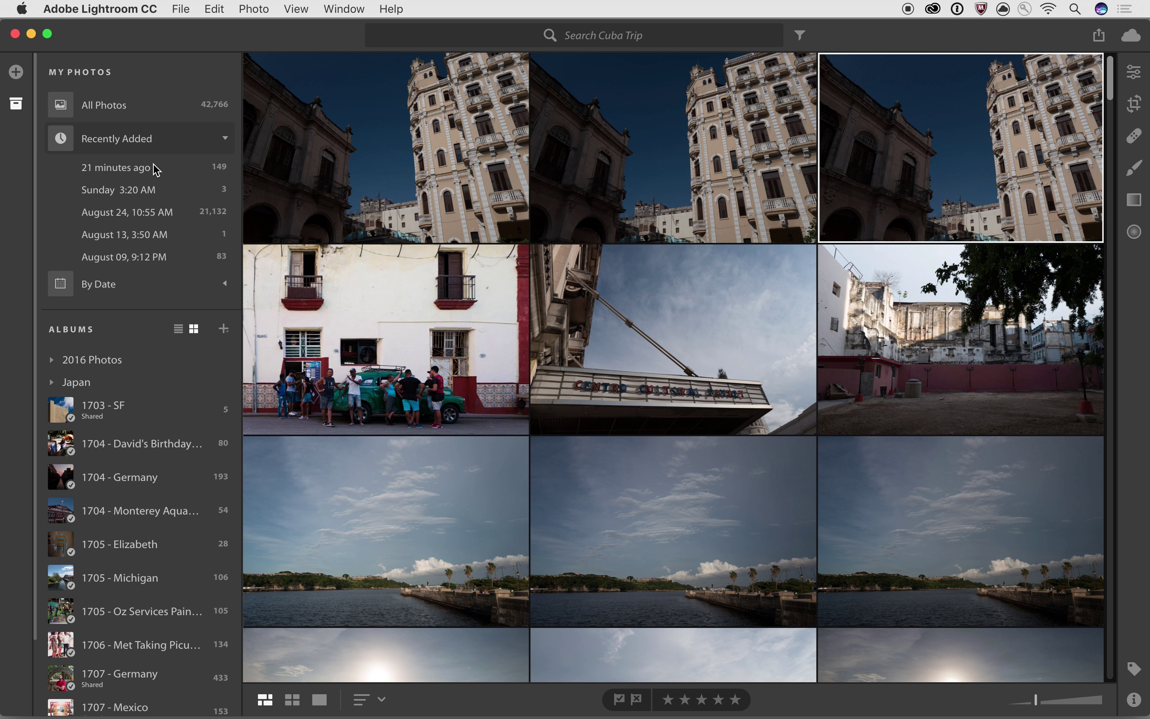
left_click(160, 140)
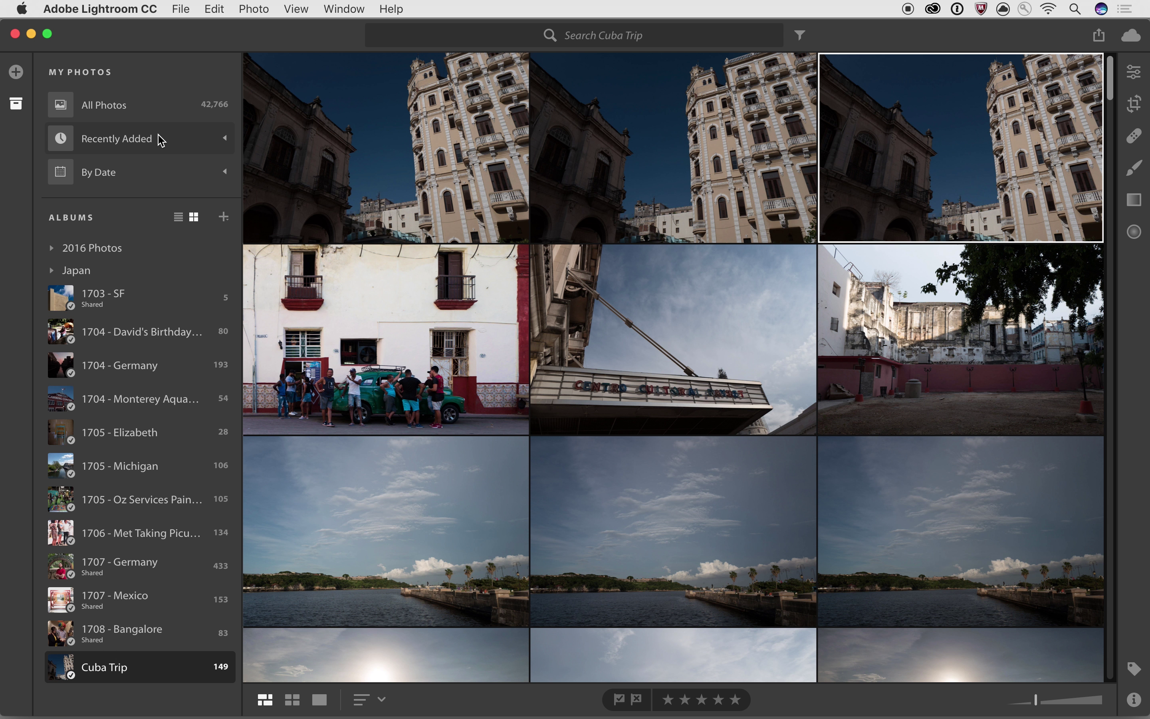
left_click(157, 170)
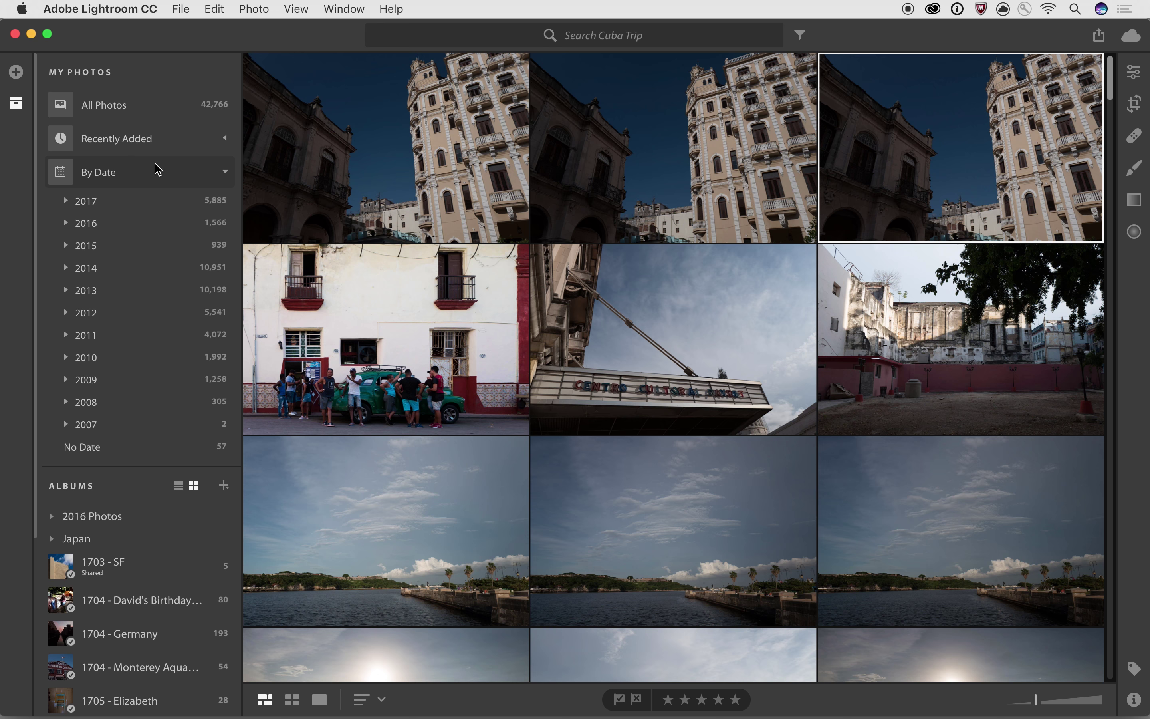
left_click(158, 170)
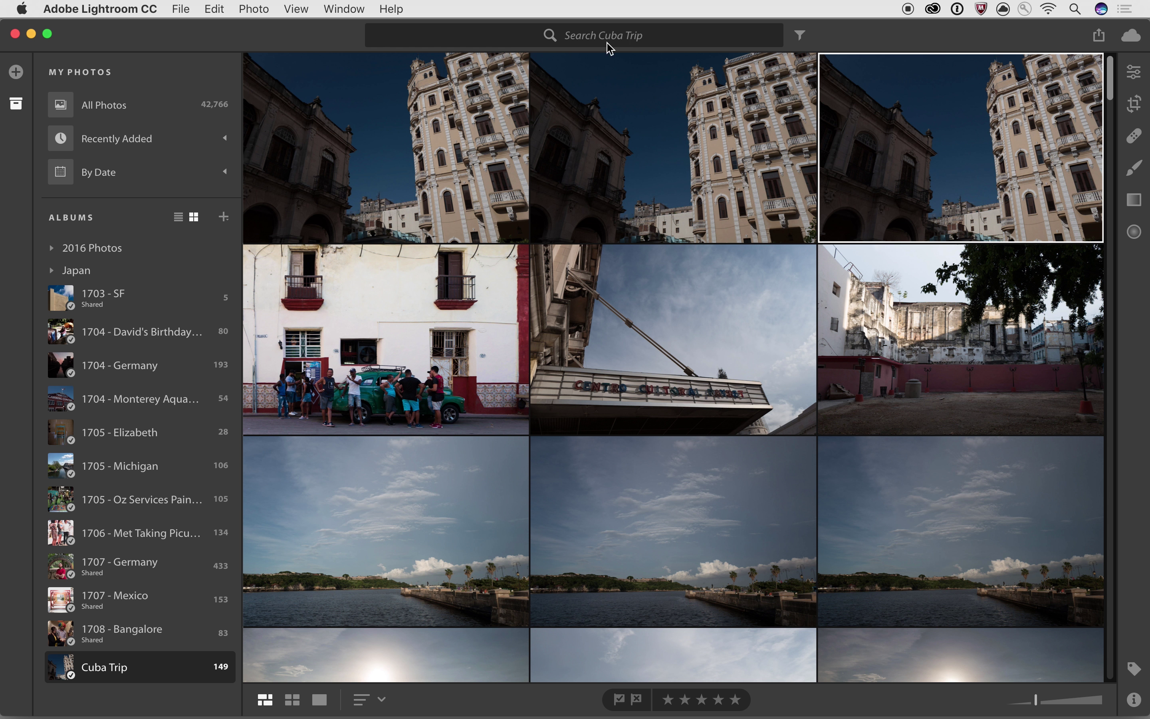
Step: Search the Cuba Trip album for 'sunset' photos
left_click(643, 36)
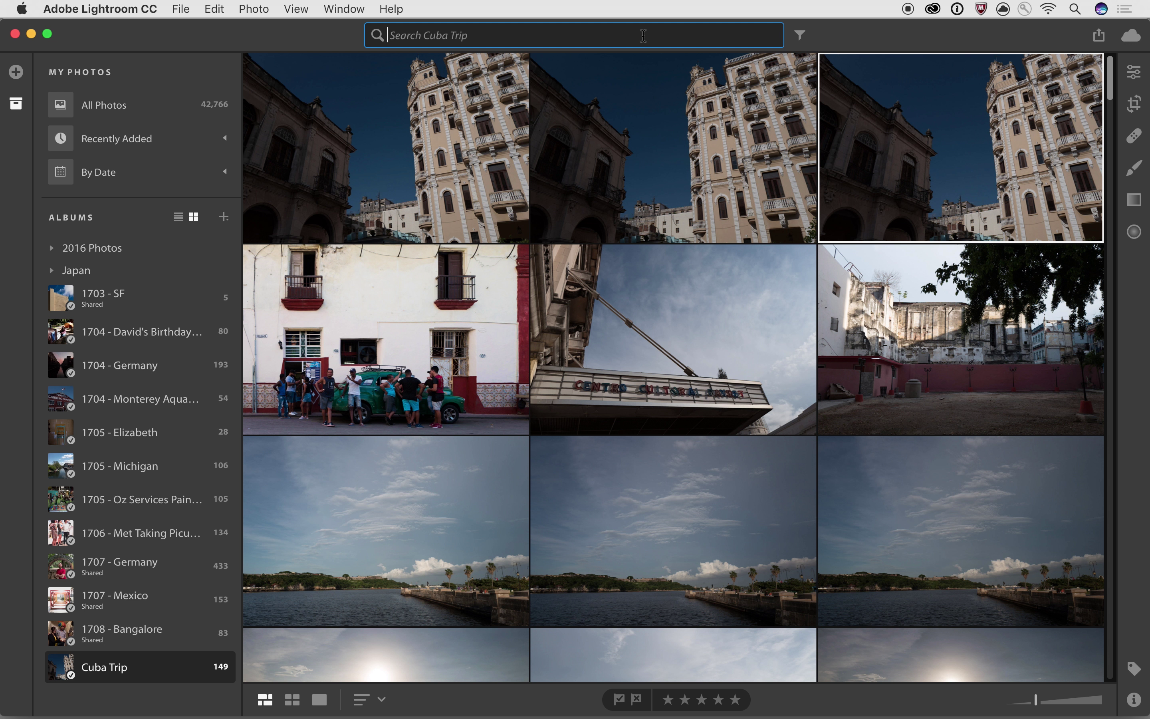
type("sunset")
key("Return")
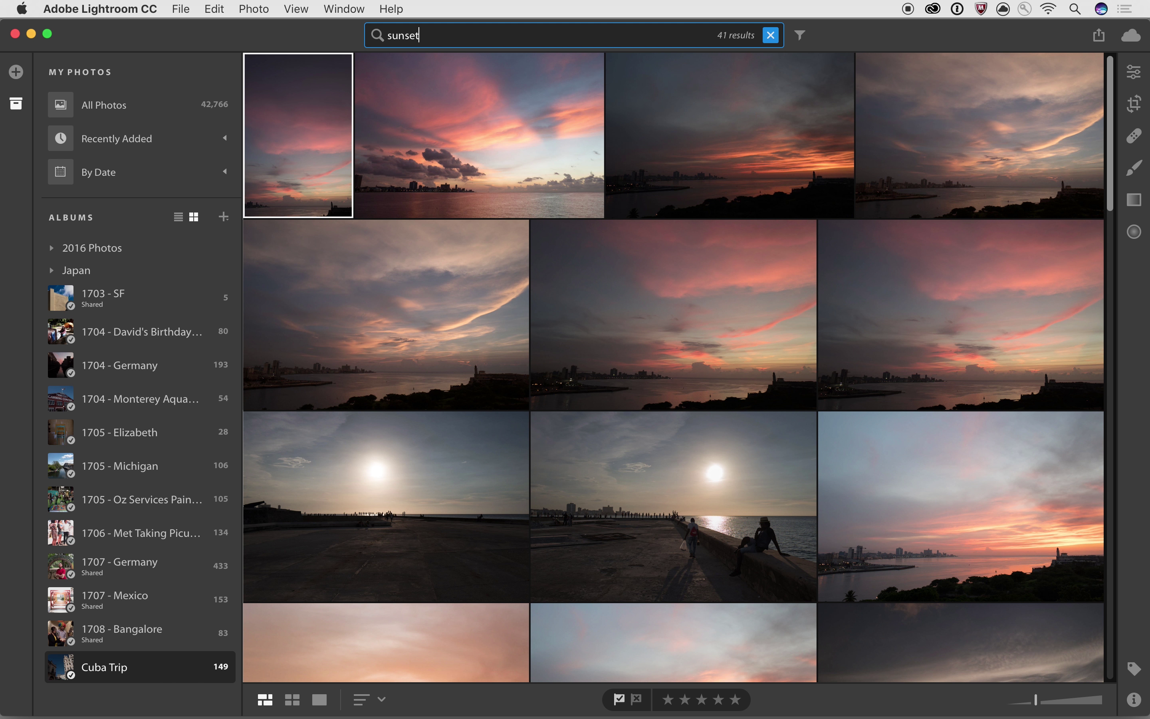
Step: Clear the sunset search and close the Refine Search filter bar
left_click(770, 35)
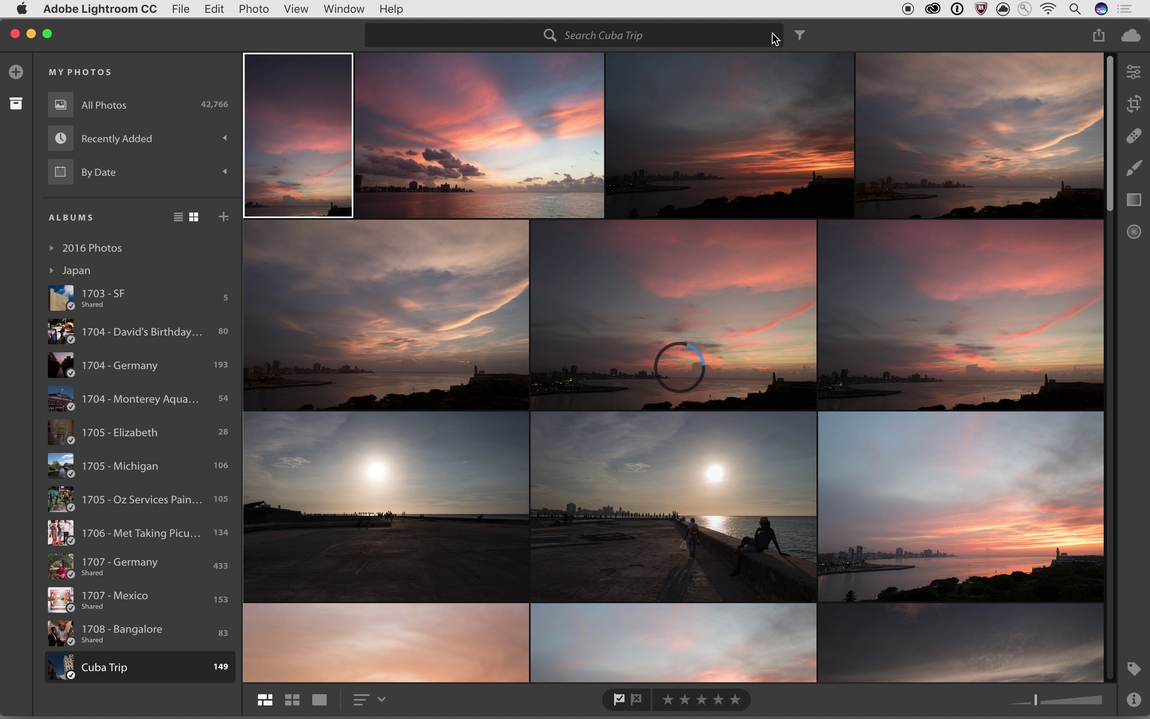
left_click(800, 36)
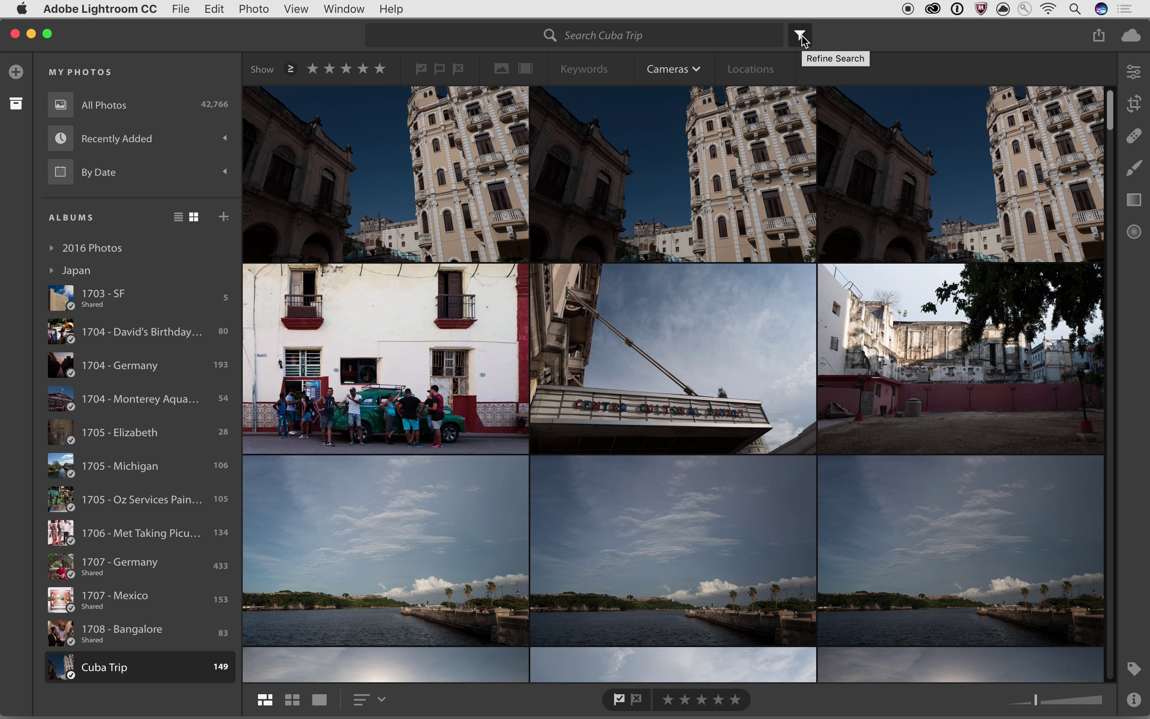
left_click(801, 38)
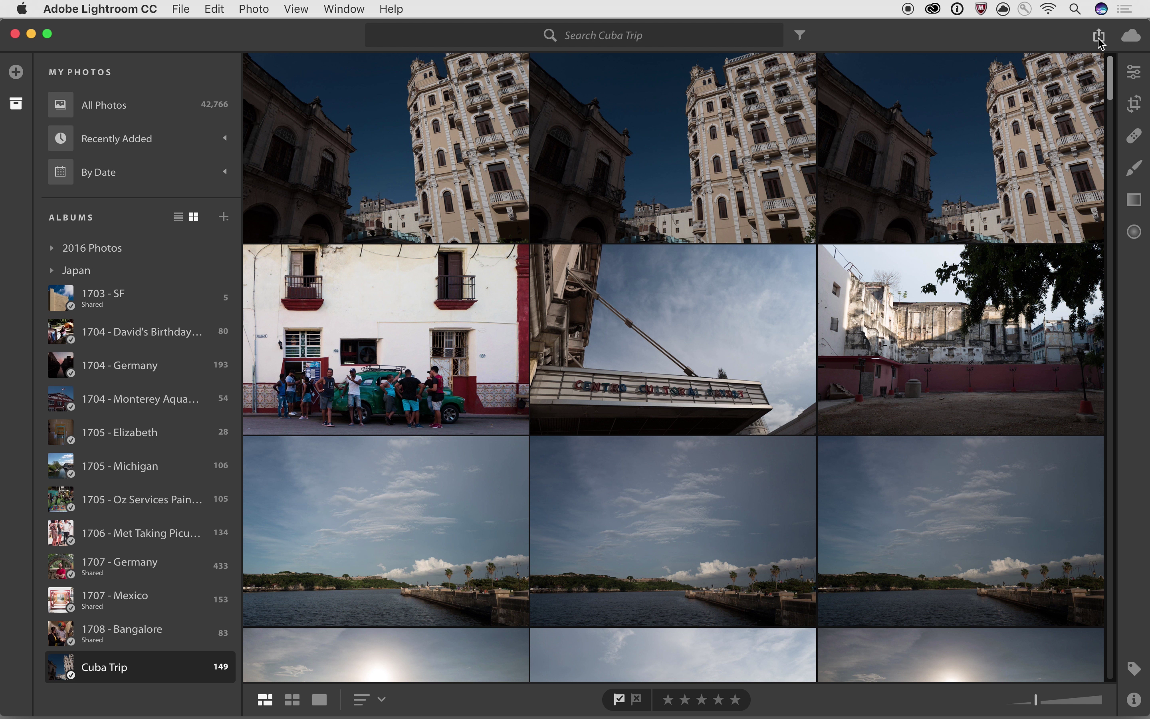
left_click(1099, 38)
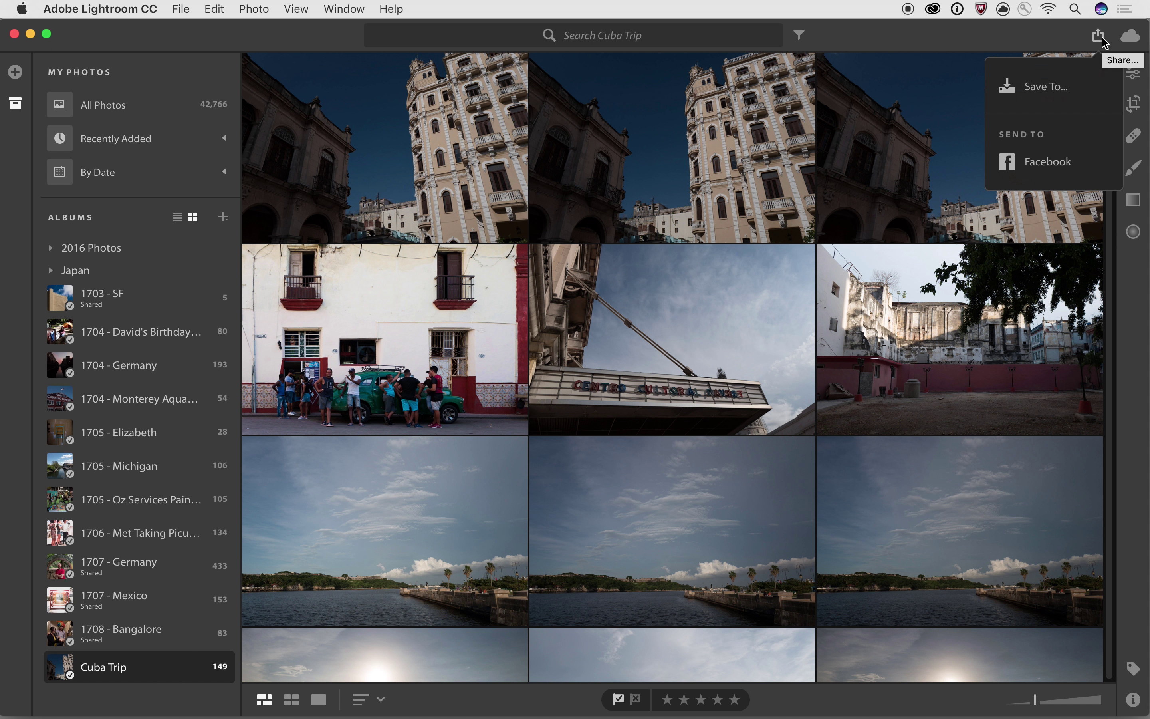
left_click(1102, 36)
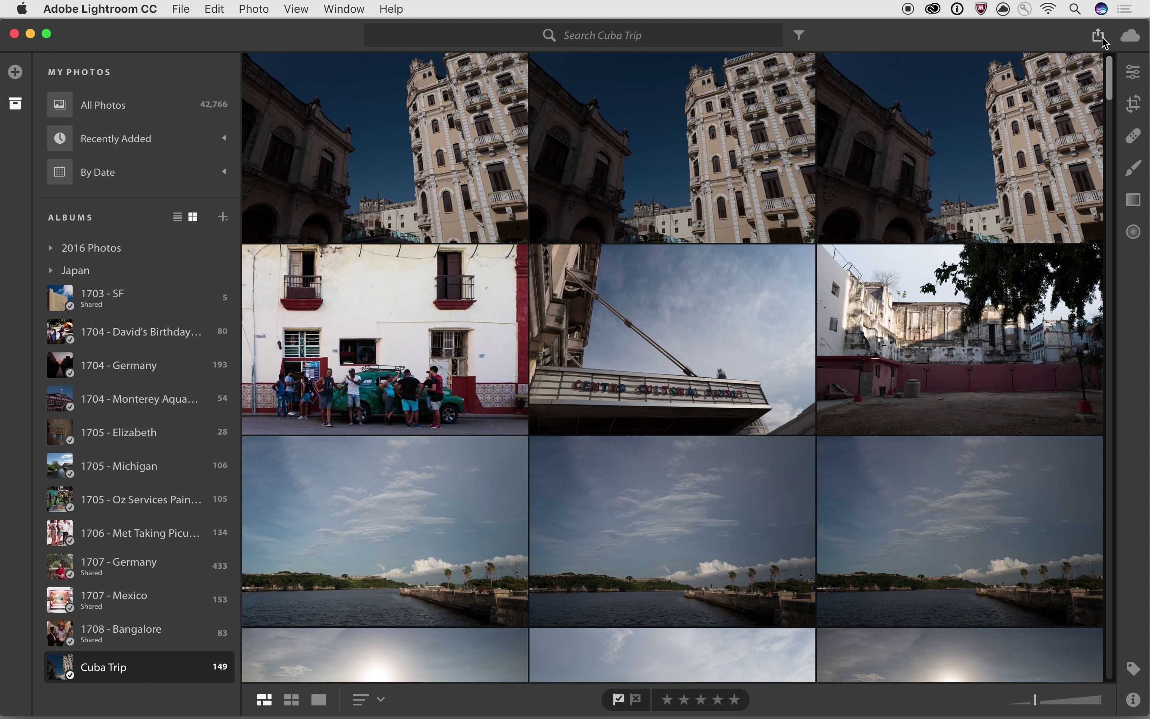
left_click(1134, 44)
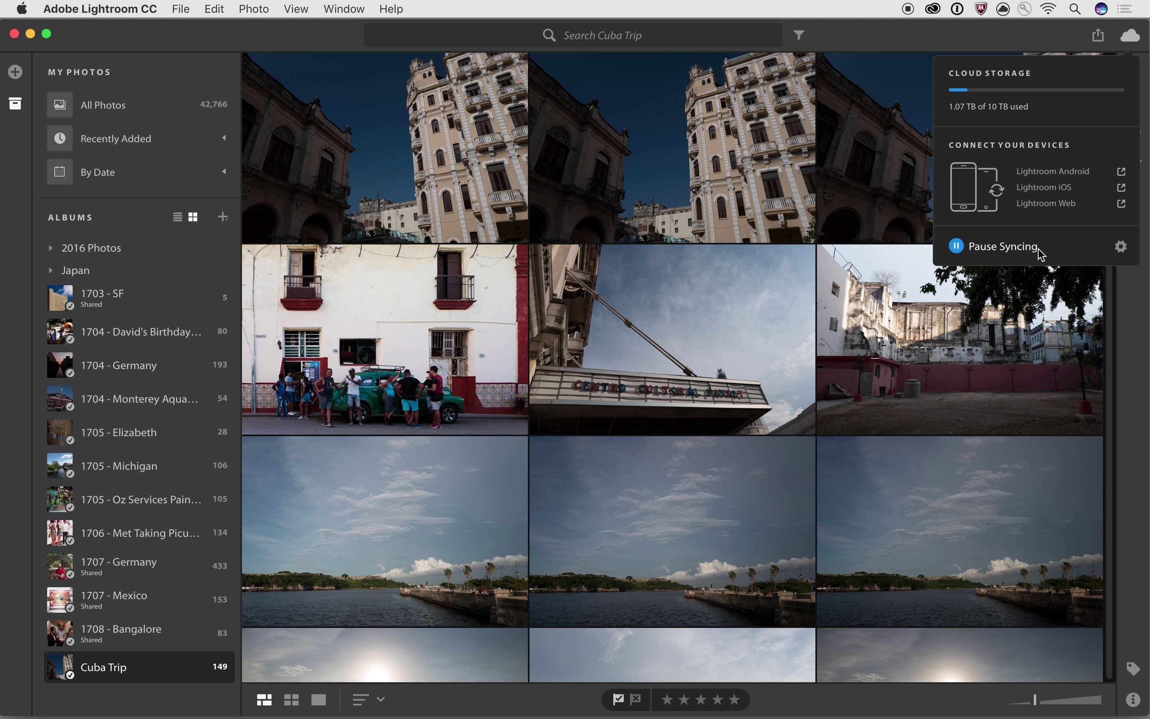
left_click(1132, 42)
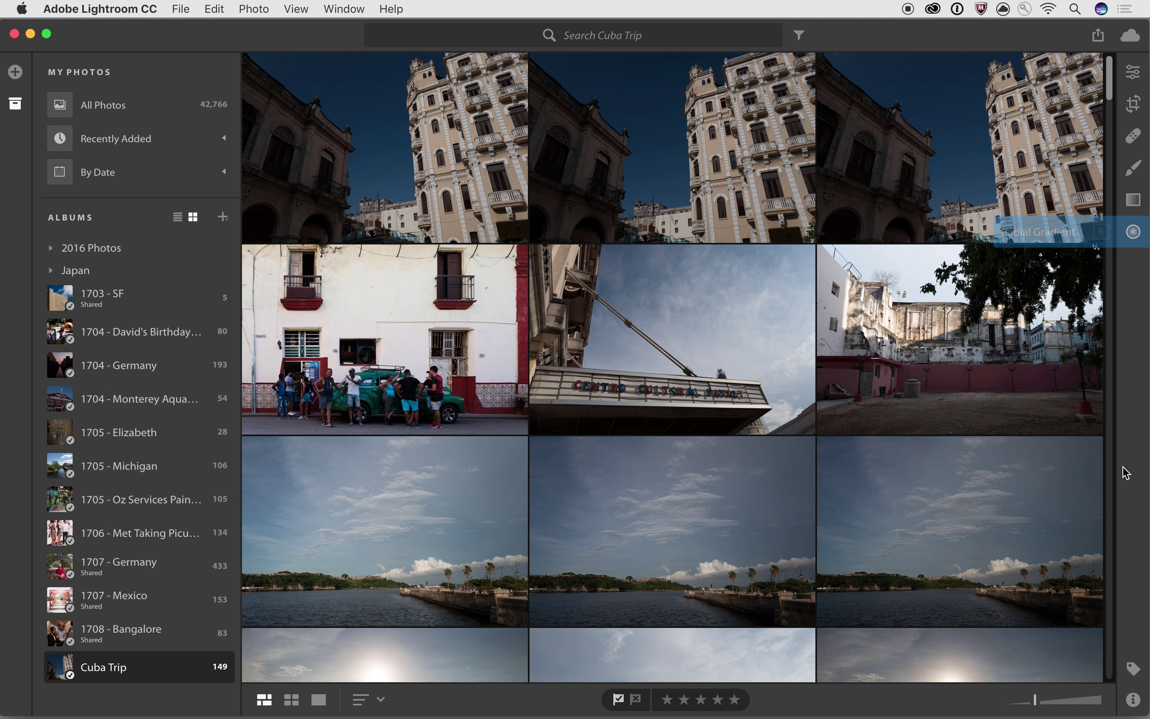
left_click(896, 299)
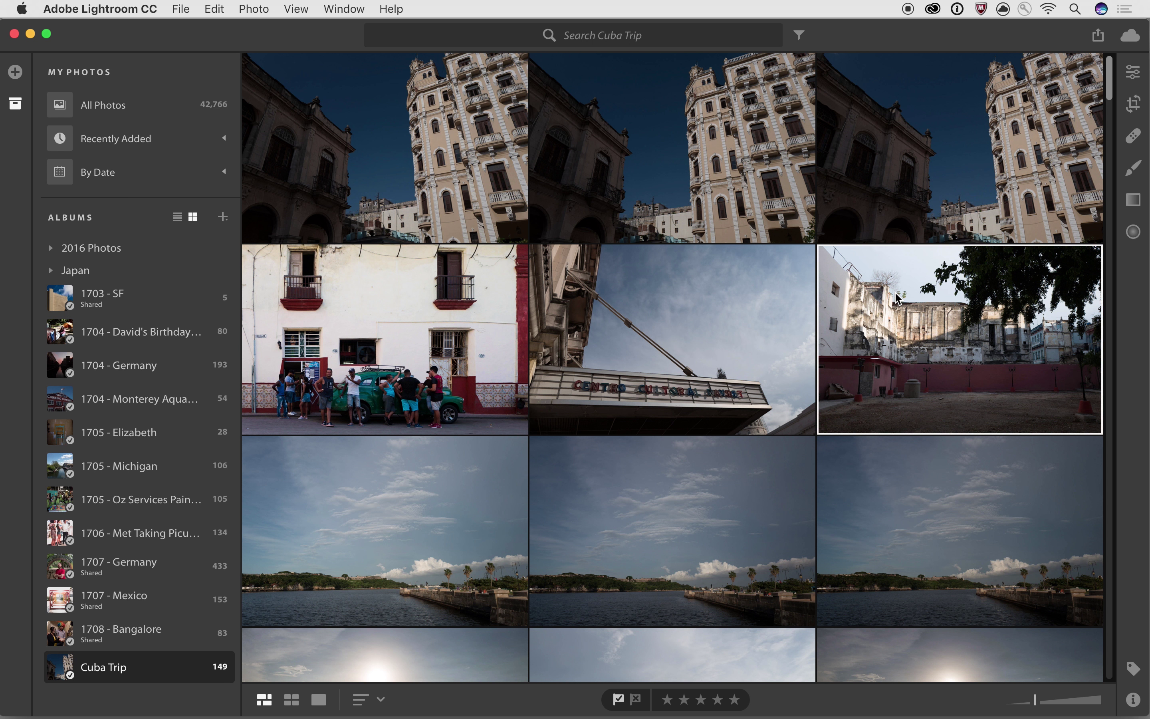
left_click(1134, 670)
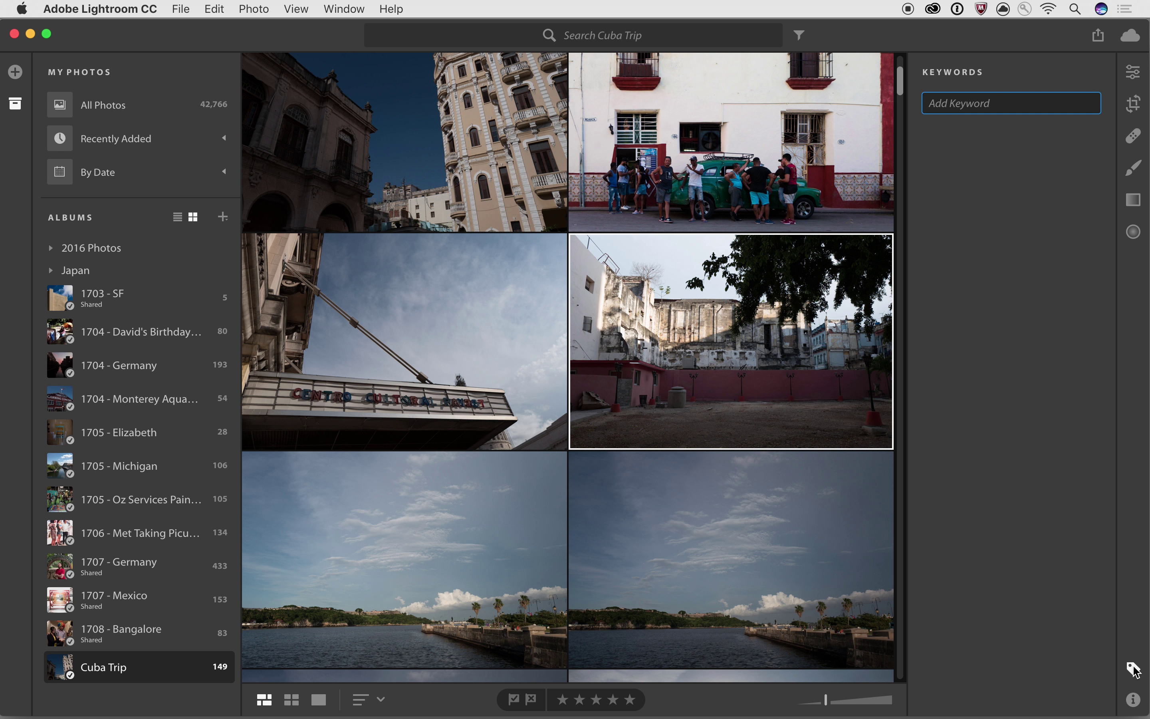
left_click(1133, 699)
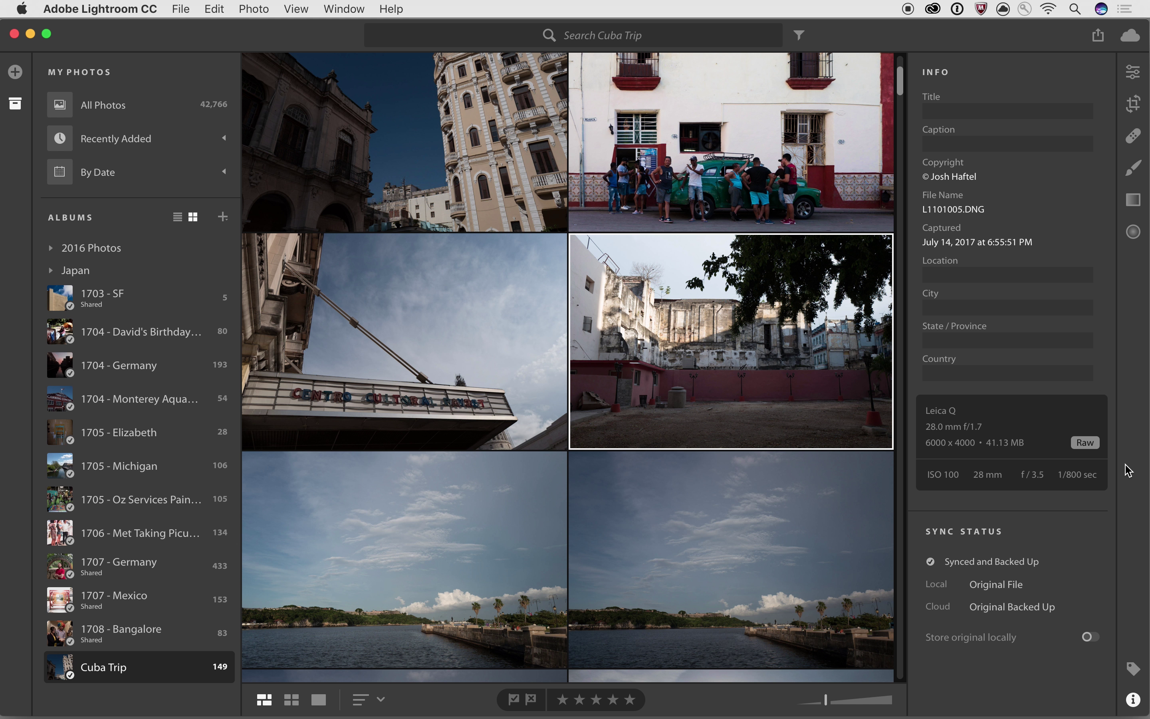
left_click(1133, 701)
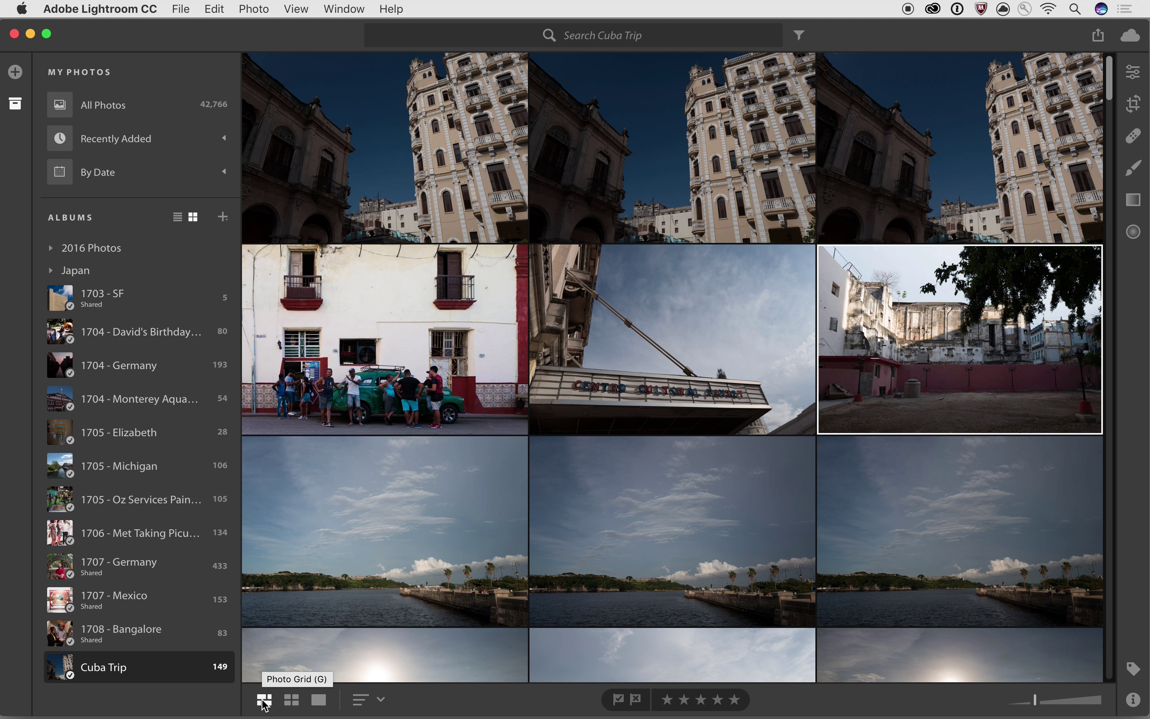
Step: In Square Grid, flag the seafront photo as a 4-star pick, then view the man-by-the-water photo in Detail
left_click(292, 699)
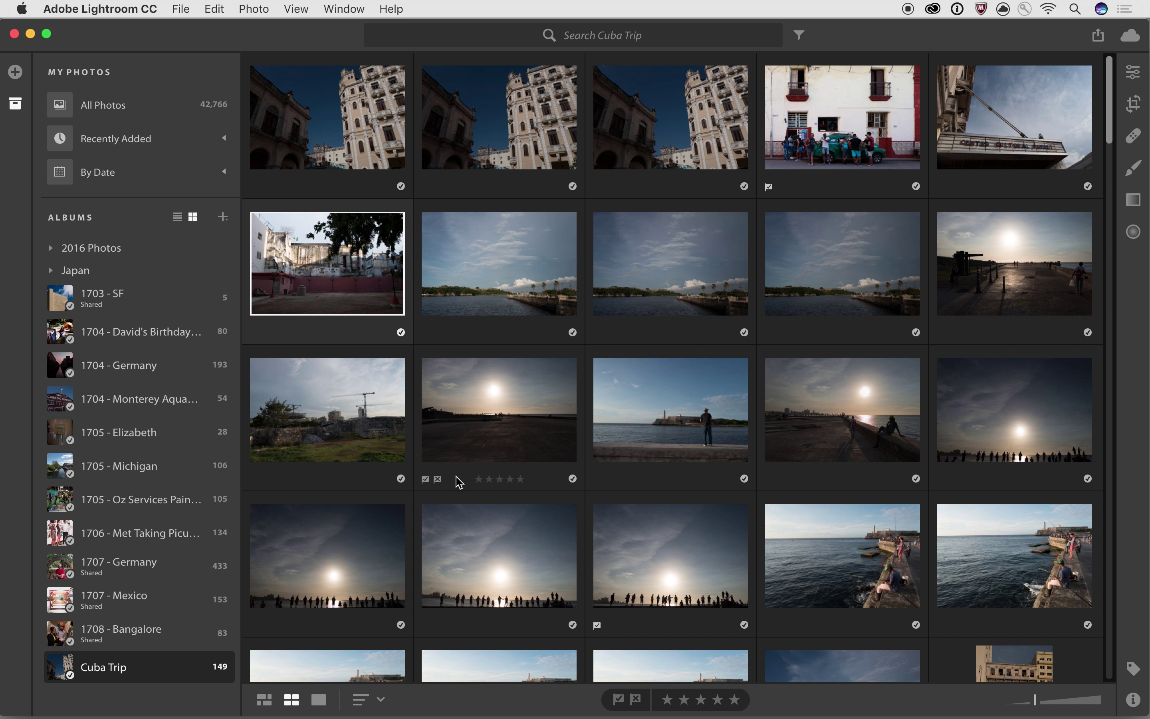
left_click(425, 480)
left_click(509, 479)
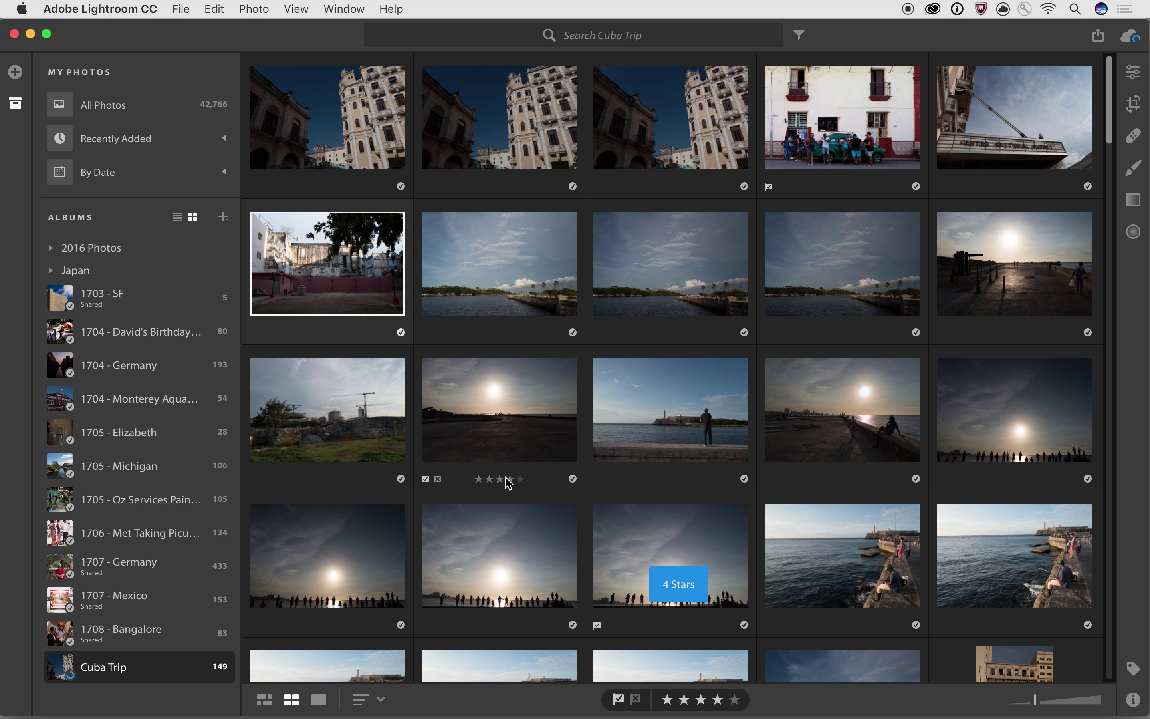
left_click(622, 429)
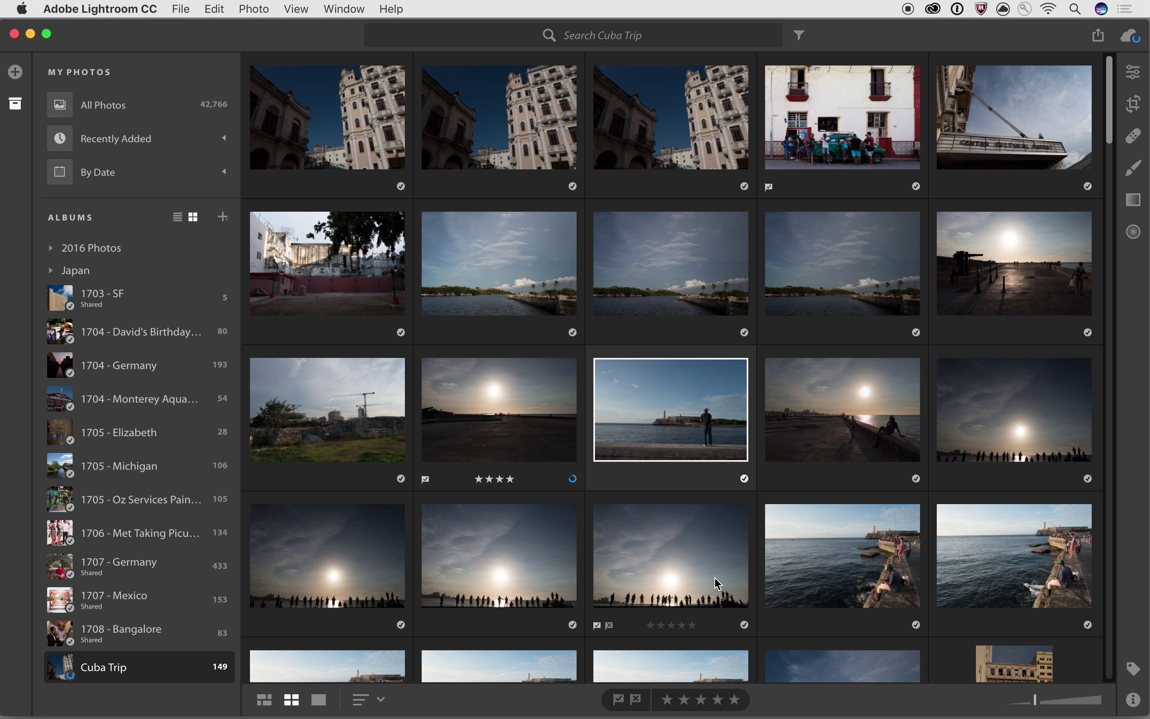
left_click(321, 699)
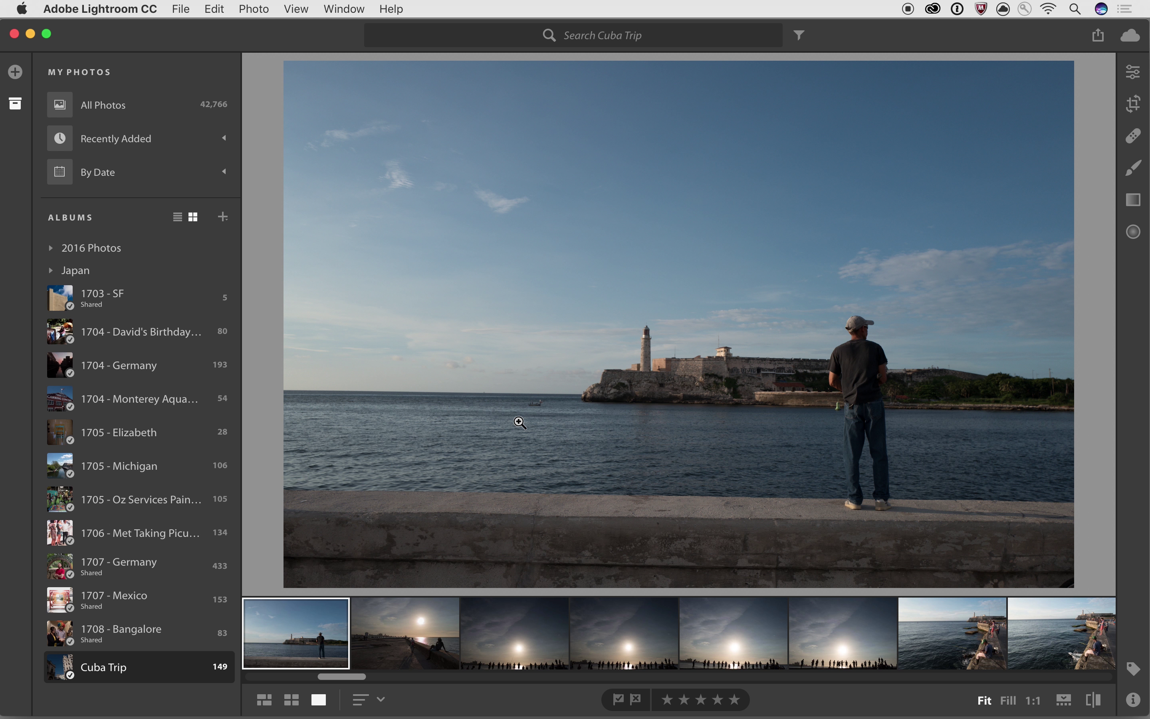
Step: Open the sunset photo of silhouetted fishermen and compare the Fill and Fit zoom modes
left_click(404, 649)
left_click(532, 650)
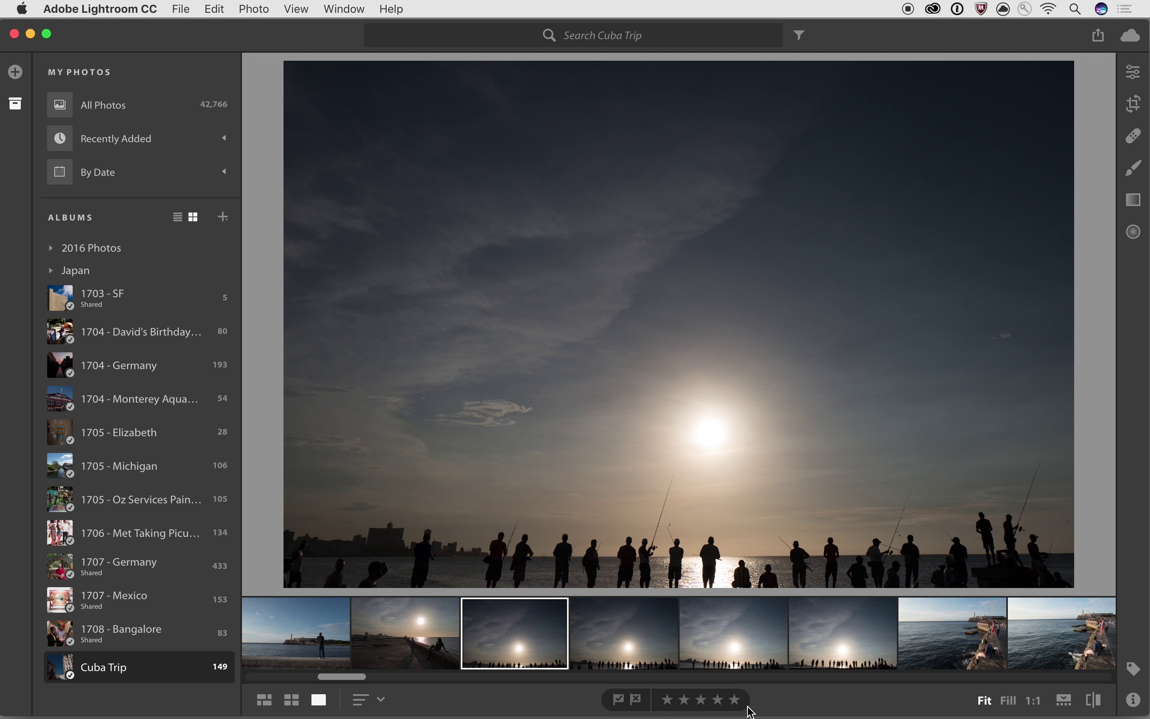
left_click(1010, 702)
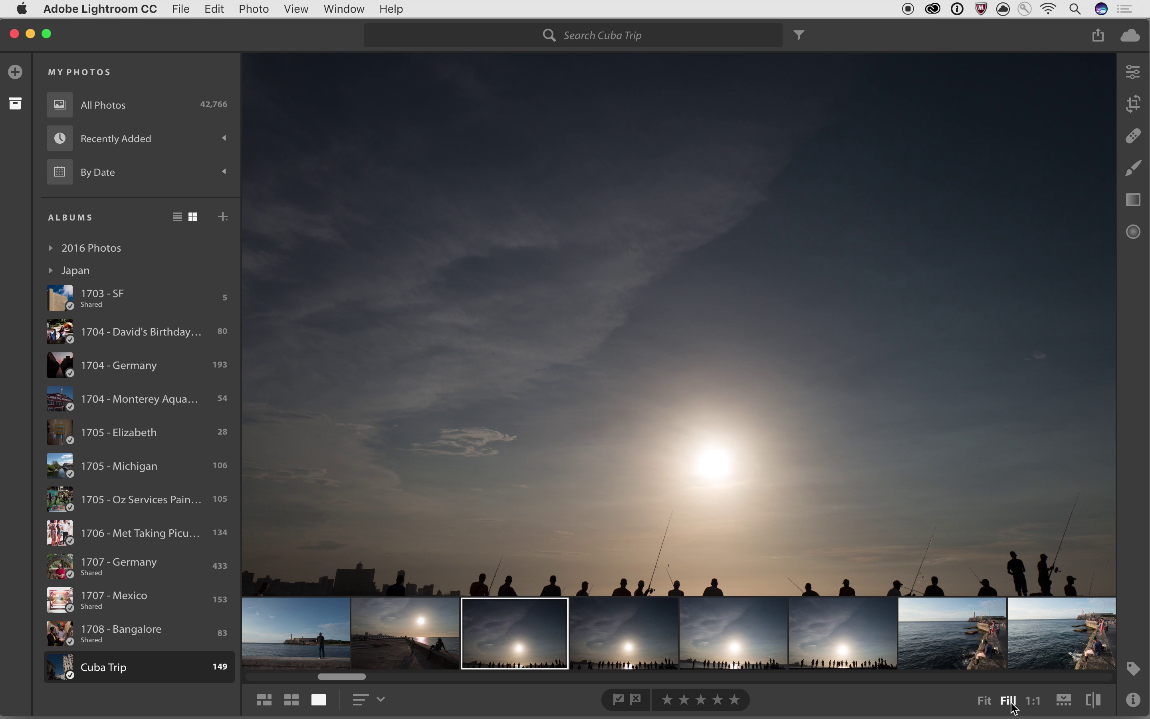
left_click(986, 703)
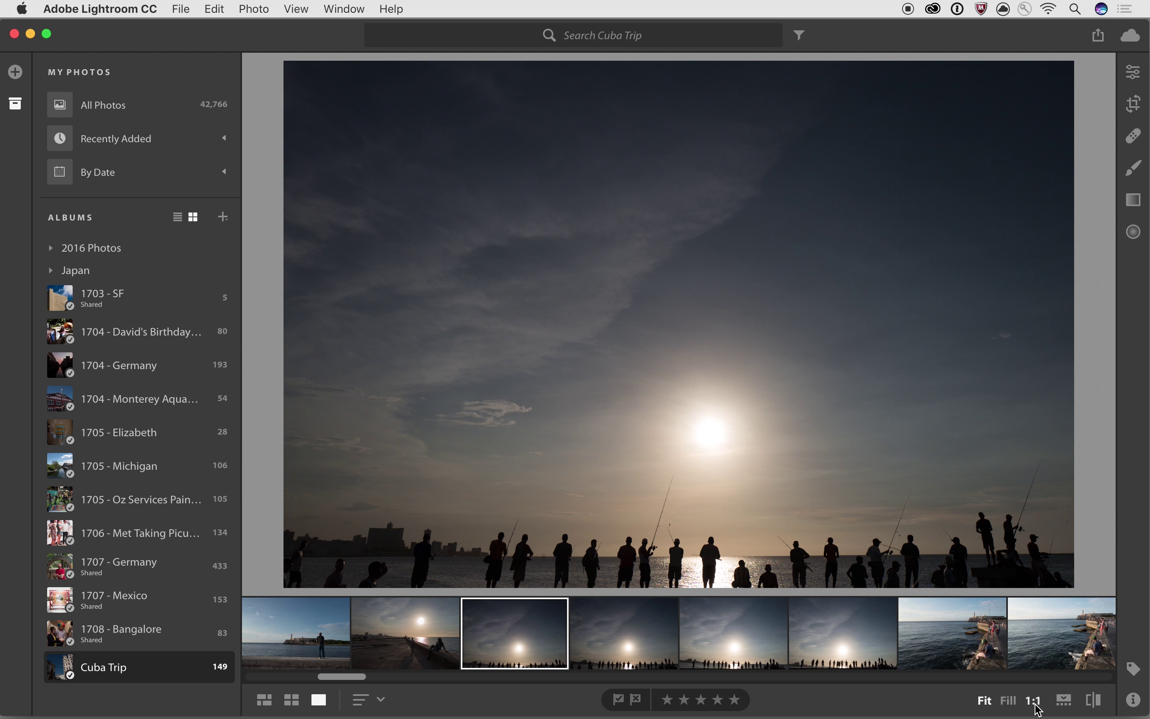
Step: Check the photo at 1:1, return to Fit, and hide then reshow the filmstrip
left_click(1034, 703)
left_click(1037, 707)
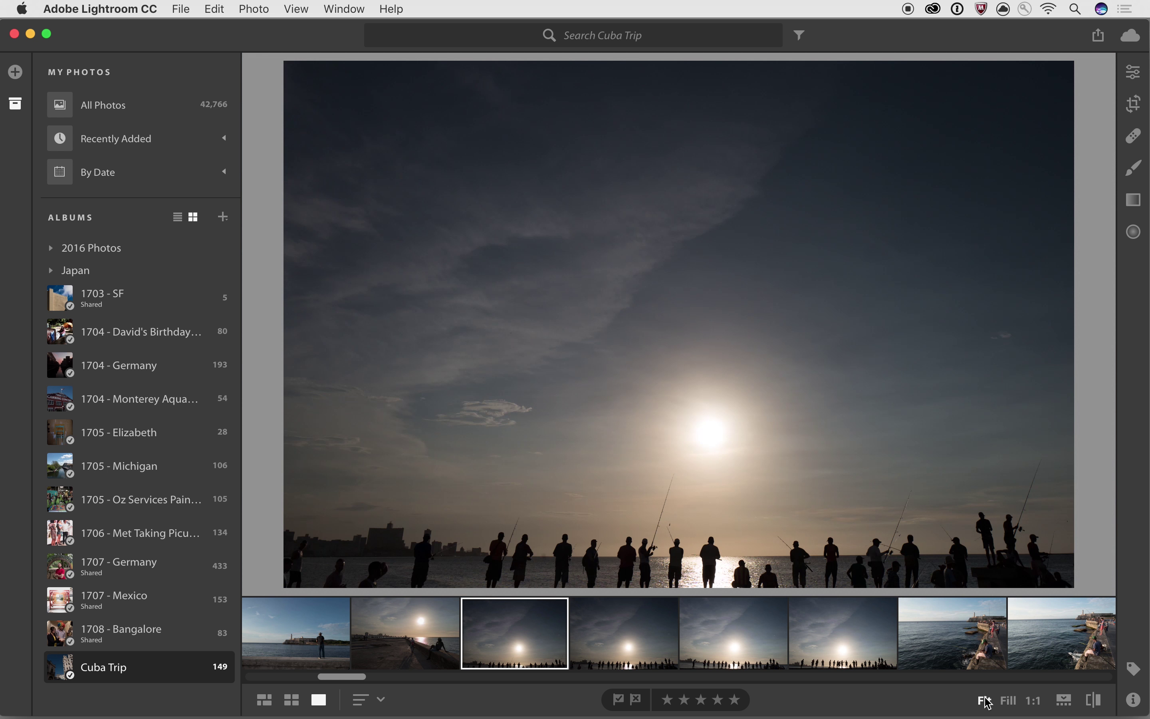
left_click(1069, 707)
left_click(1072, 708)
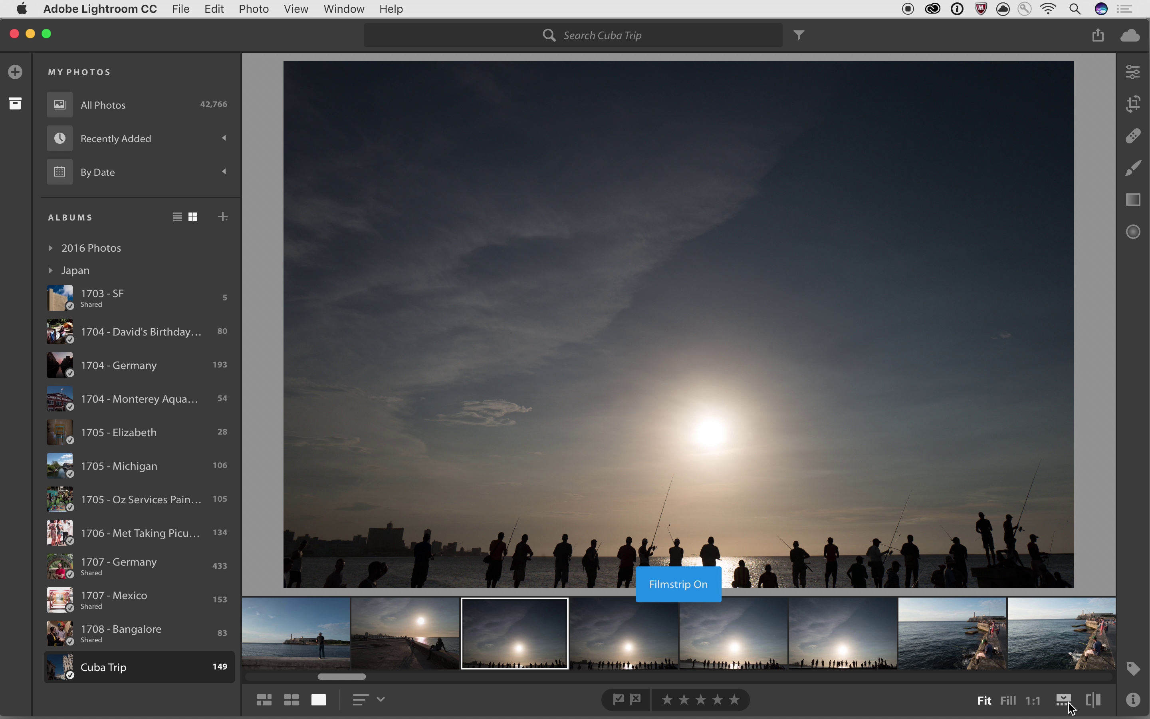